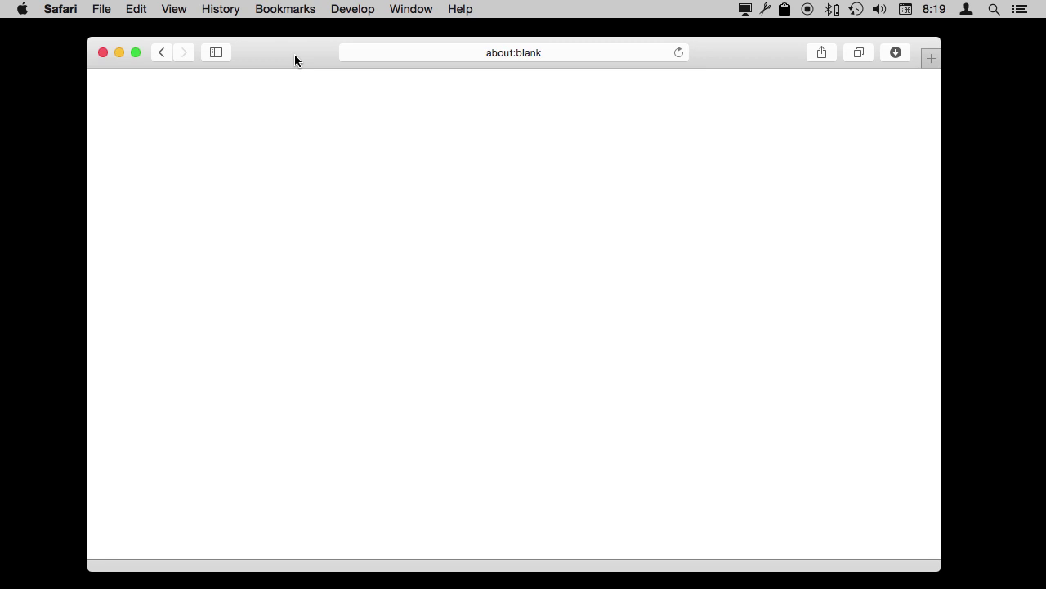
- Search Google for 'war of 1812' and open the War of 1812 Wikipedia article
{"action": "left_click", "coordinate": [436, 51]}
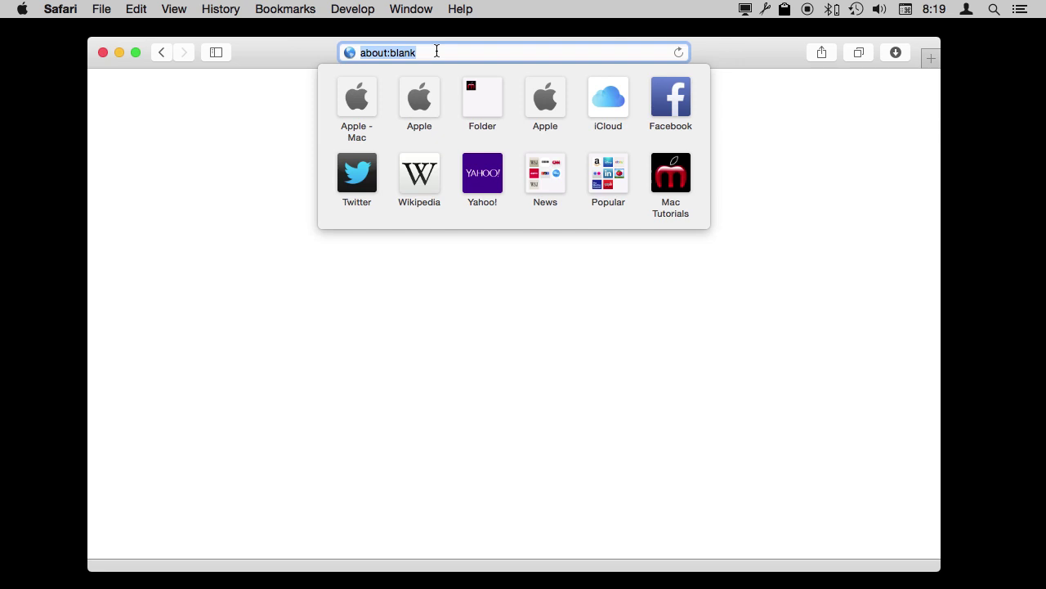
{"action": "type", "text": "war of 1812"}
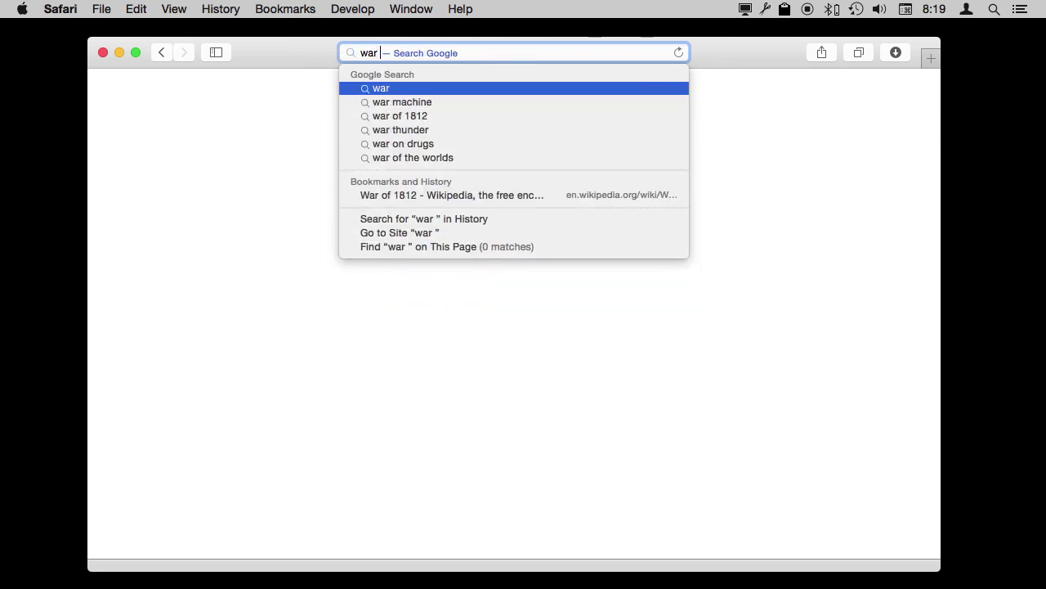
{"action": "key", "text": "Return"}
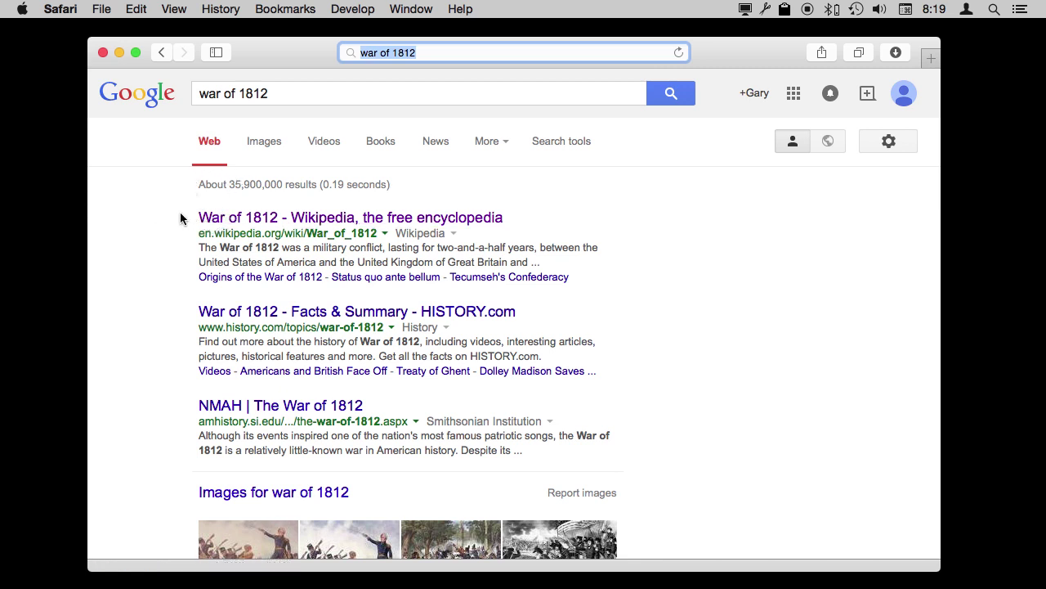
{"action": "left_click", "coordinate": [256, 224]}
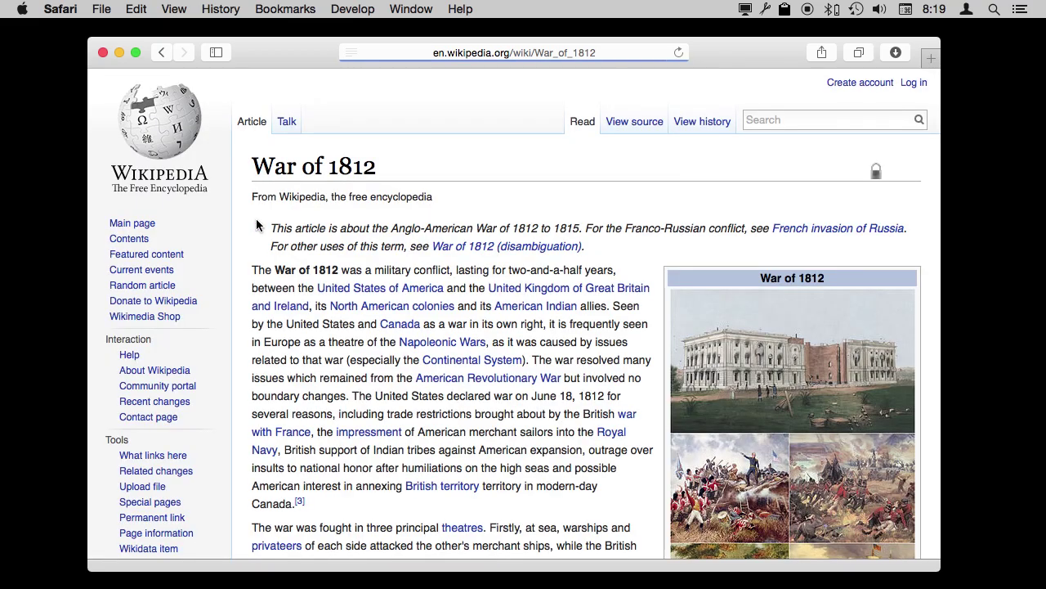
- Zoom in on the War of 1812 article, then scroll down through it and back to the top
{"action": "key", "text": "super+plus"}
{"action": "scroll", "coordinate": [348, 365], "scroll_direction": "down", "scroll_amount": 5}
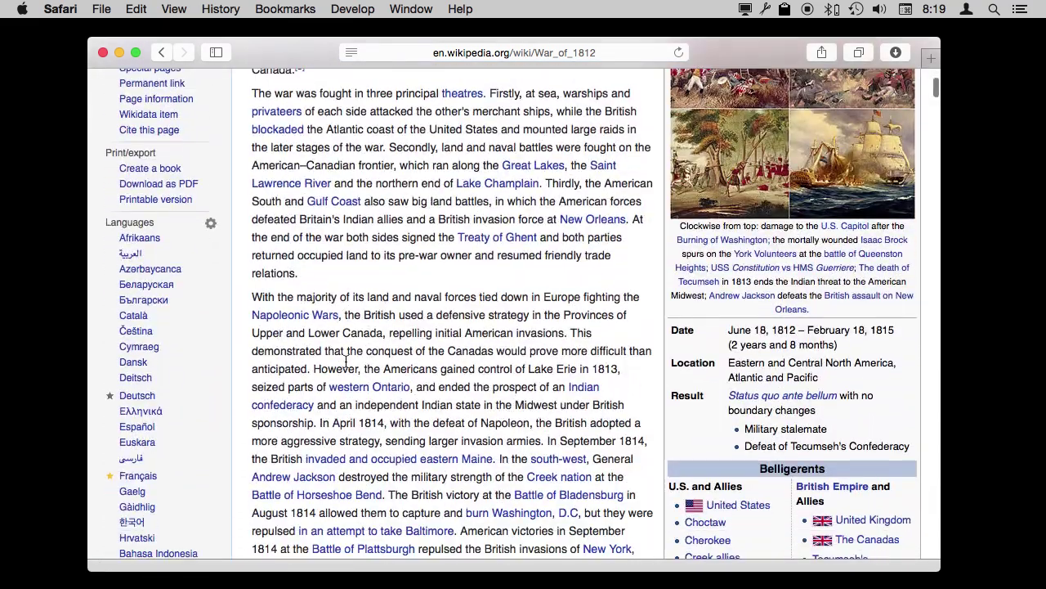
{"action": "scroll", "coordinate": [322, 260], "scroll_direction": "up", "scroll_amount": 7}
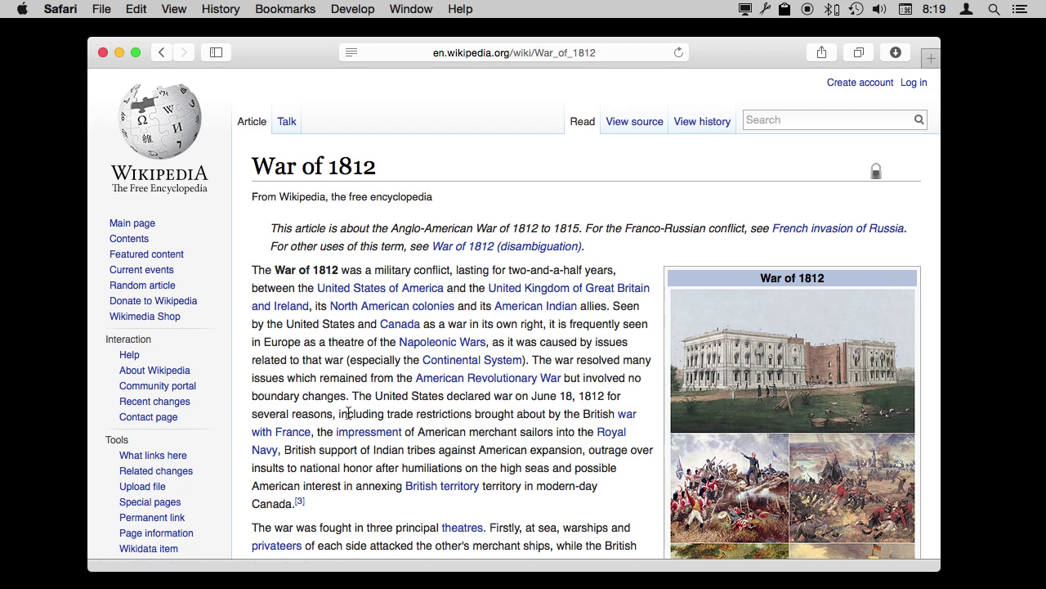
{"action": "scroll", "coordinate": [347, 414], "scroll_direction": "down", "scroll_amount": 5}
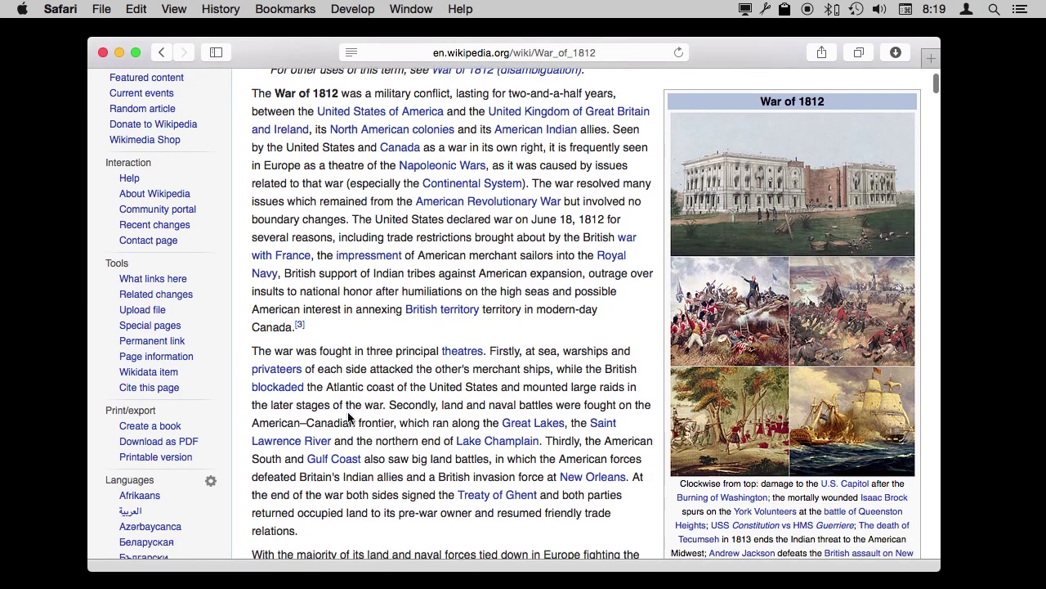
{"action": "scroll", "coordinate": [347, 417], "scroll_direction": "up", "scroll_amount": 5}
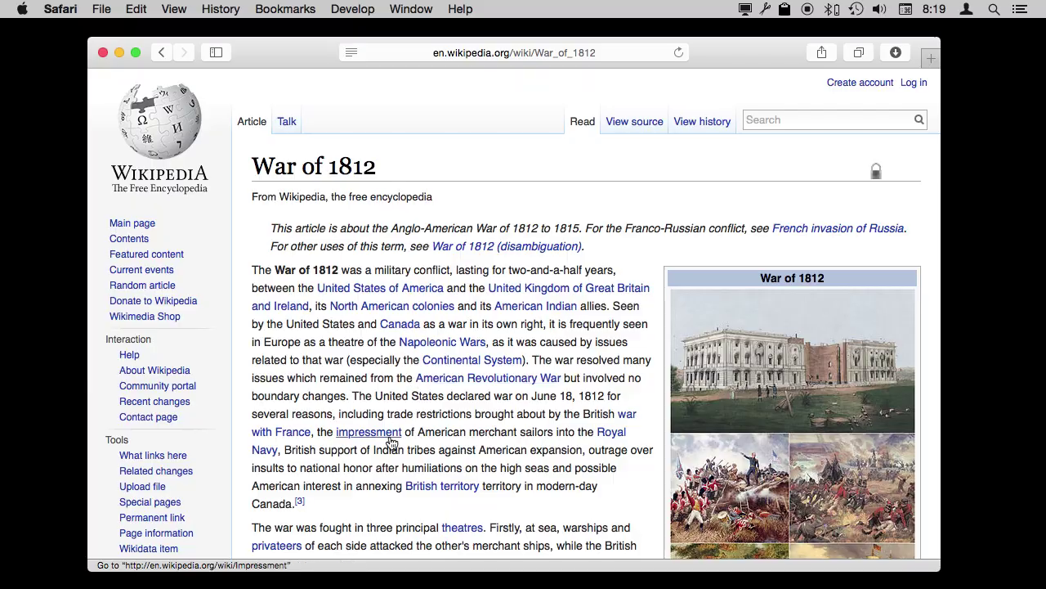
{"action": "scroll", "coordinate": [376, 434], "scroll_direction": "down", "scroll_amount": 5}
{"action": "scroll", "coordinate": [389, 435], "scroll_direction": "down", "scroll_amount": 15}
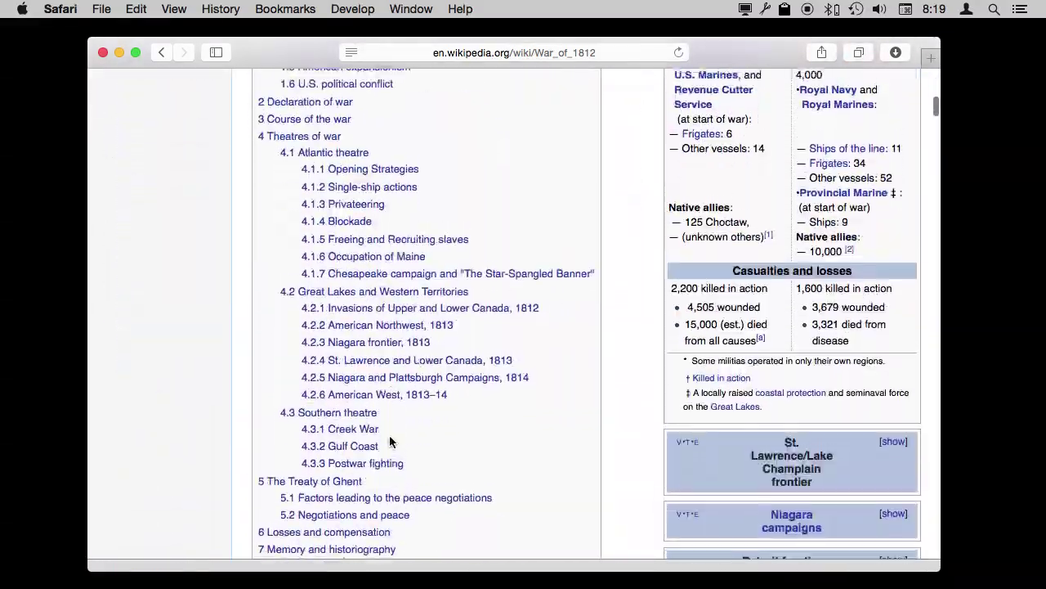
{"action": "scroll", "coordinate": [390, 437], "scroll_direction": "up", "scroll_amount": 10}
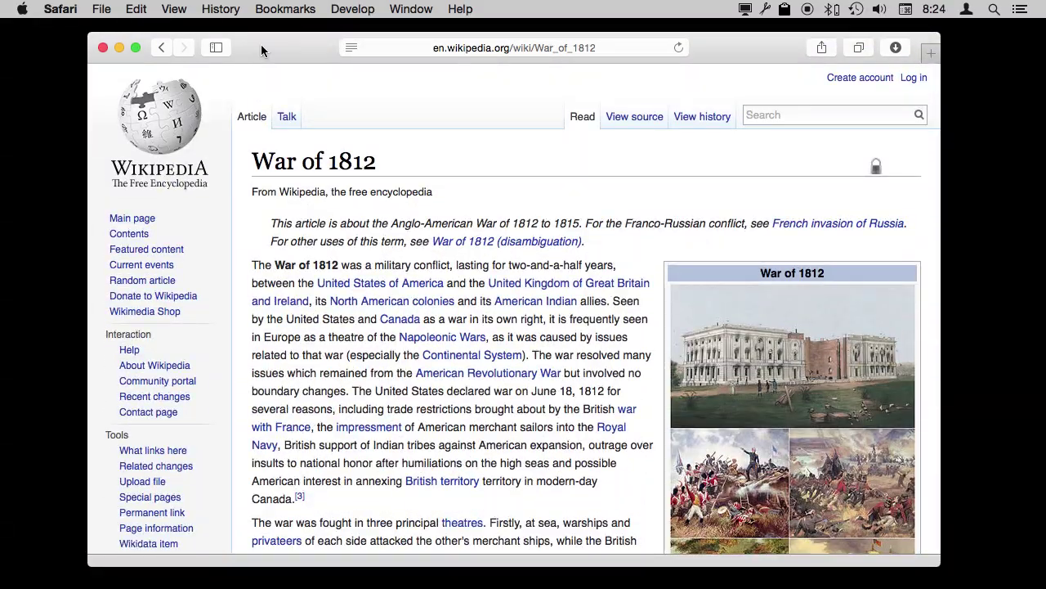
- Show the Find banner from Edit > Find and put focus in its search field
{"action": "left_click", "coordinate": [135, 9]}
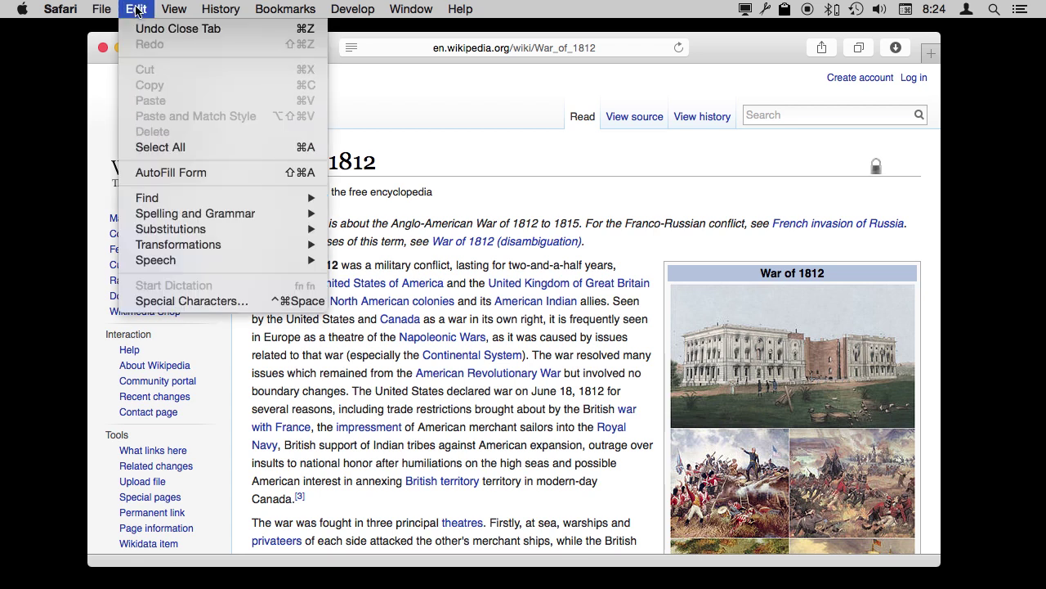
{"action": "mouse_move", "coordinate": [176, 199]}
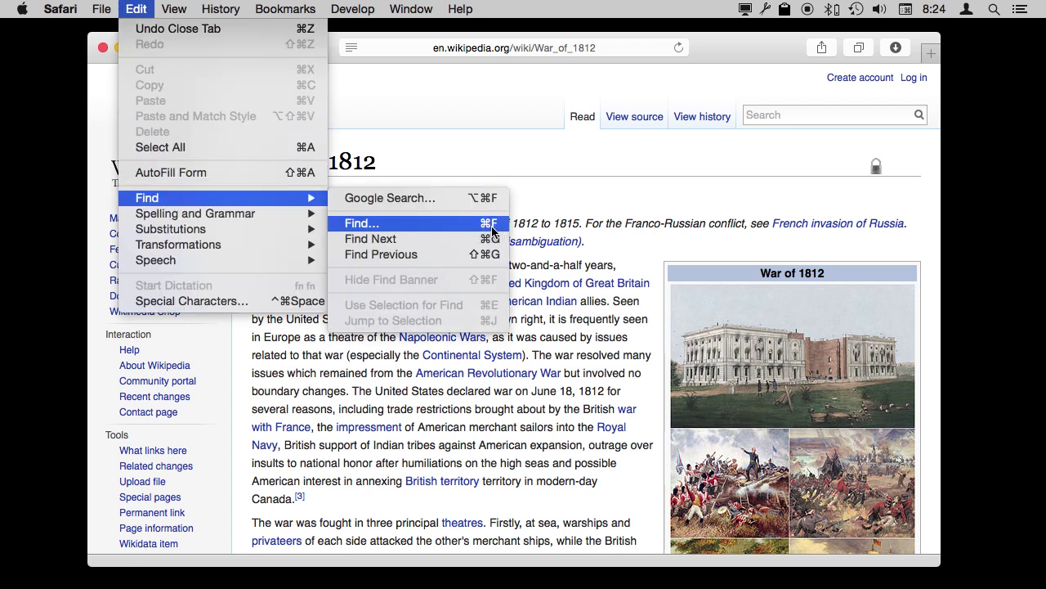
{"action": "left_click", "coordinate": [727, 58]}
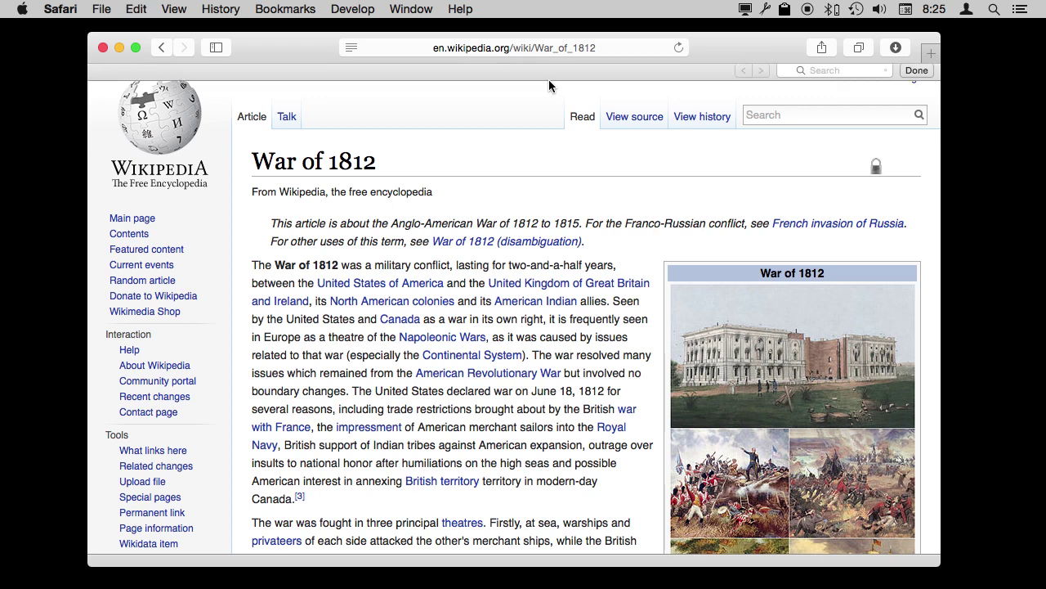
{"action": "key", "text": "super+f"}
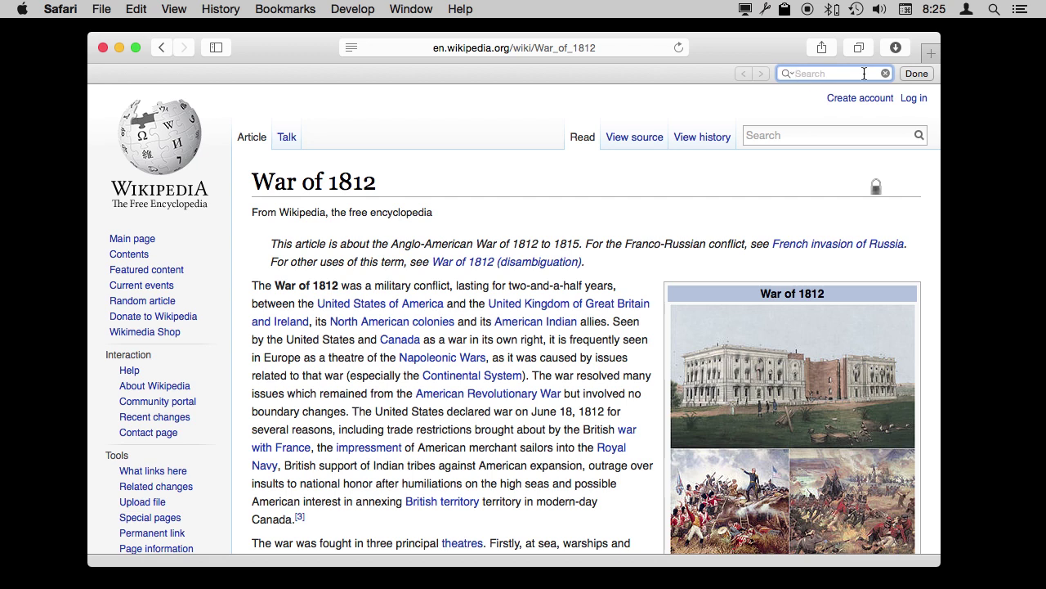
- Find 'star-s' on the page and step forward through five of its 7 matches
{"action": "type", "text": "star"}
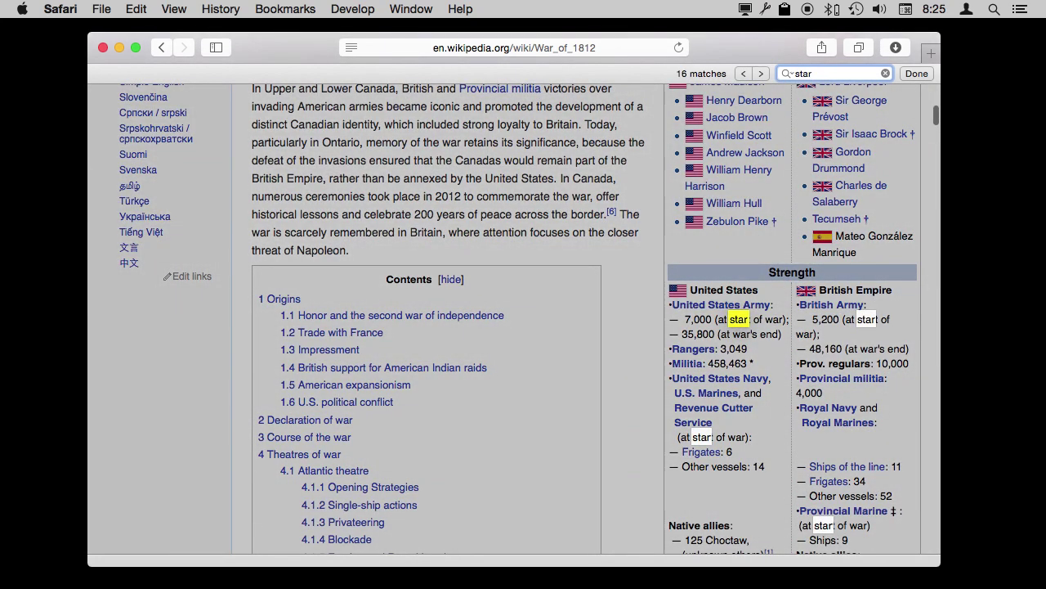
{"action": "type", "text": "-s"}
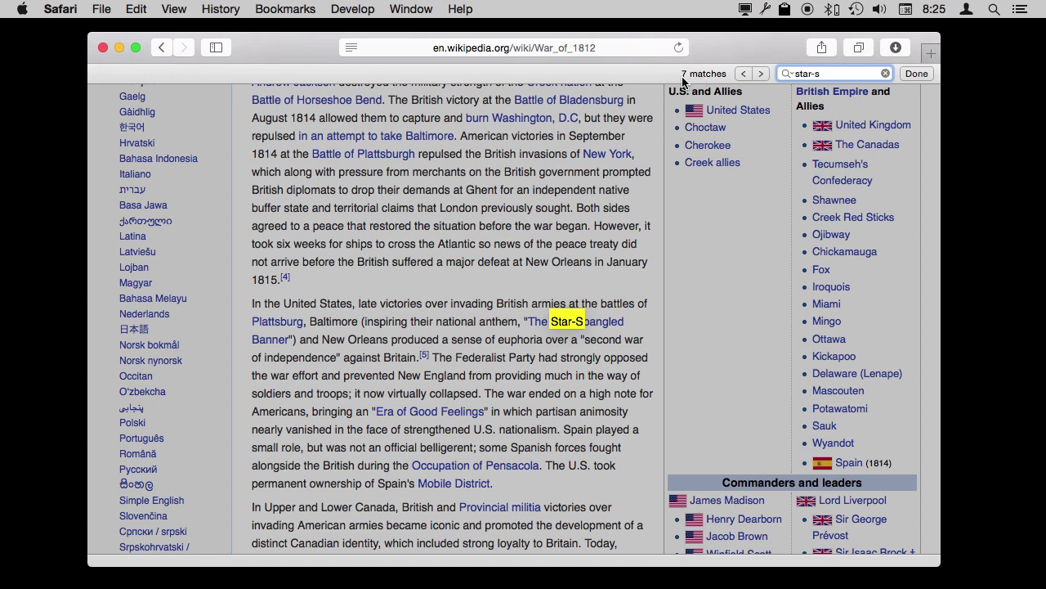
{"action": "left_click", "coordinate": [761, 74]}
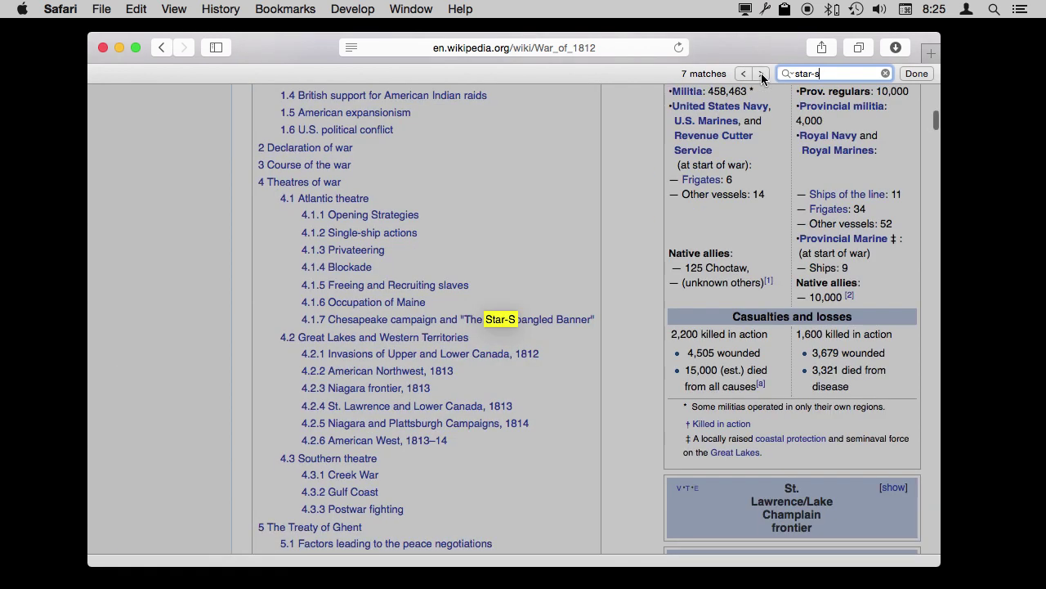
{"action": "left_click", "coordinate": [761, 74]}
{"action": "left_click", "coordinate": [761, 74]}
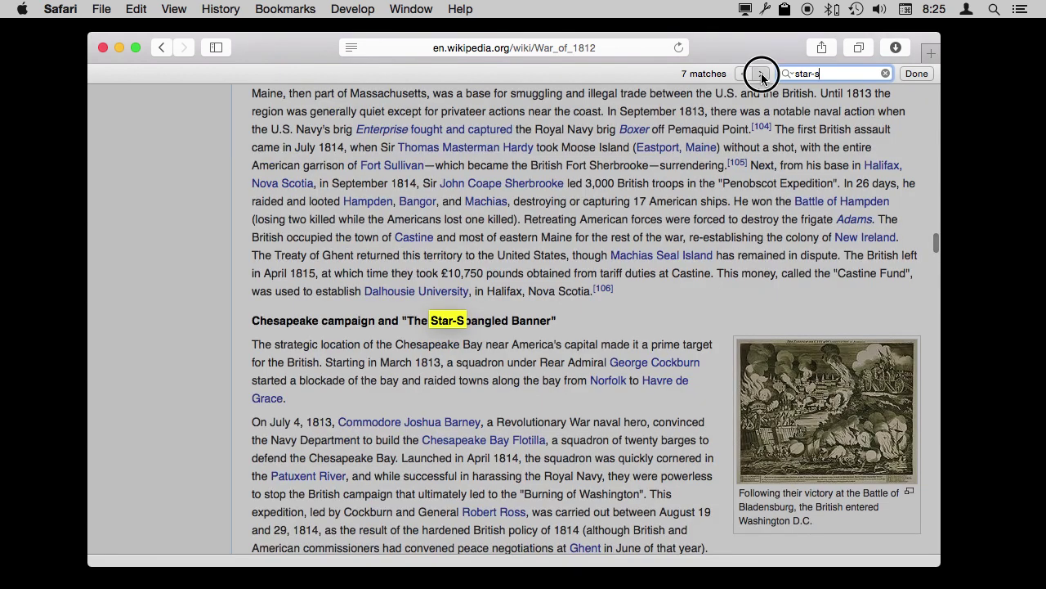
{"action": "left_click", "coordinate": [761, 74]}
{"action": "left_click", "coordinate": [762, 75]}
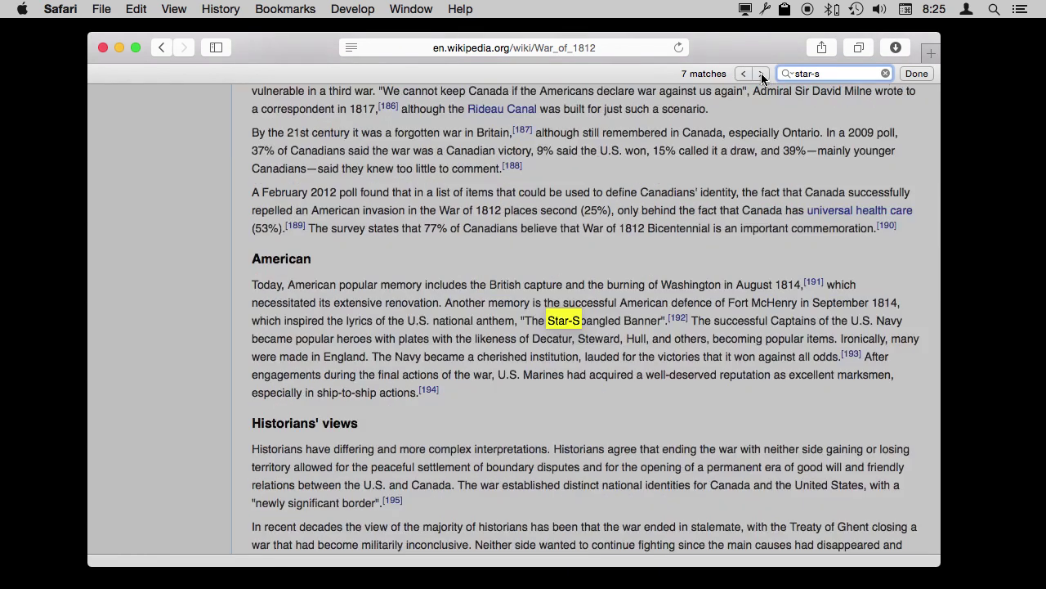
- Check Edit > Find for Find Next, then advance through further star-s matches with Command-G and Return
{"action": "left_click", "coordinate": [151, 8]}
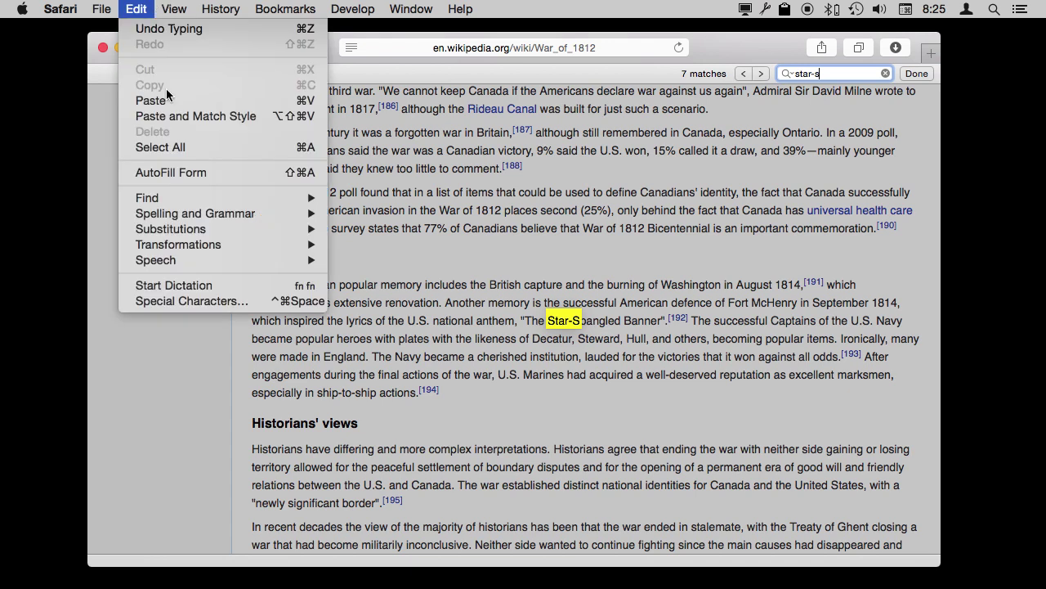
{"action": "mouse_move", "coordinate": [189, 201]}
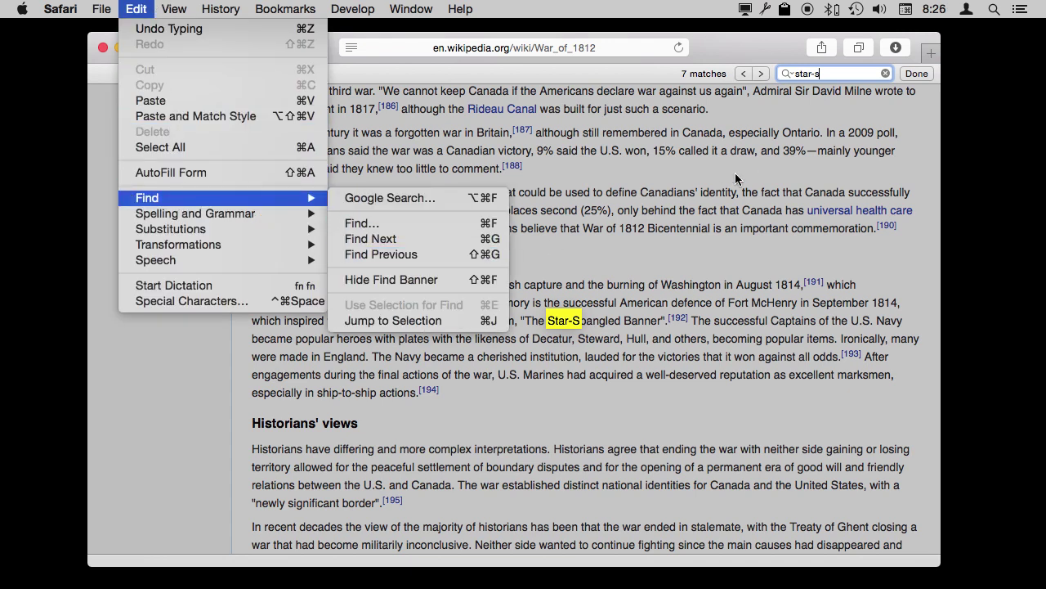
{"action": "left_click", "coordinate": [755, 159]}
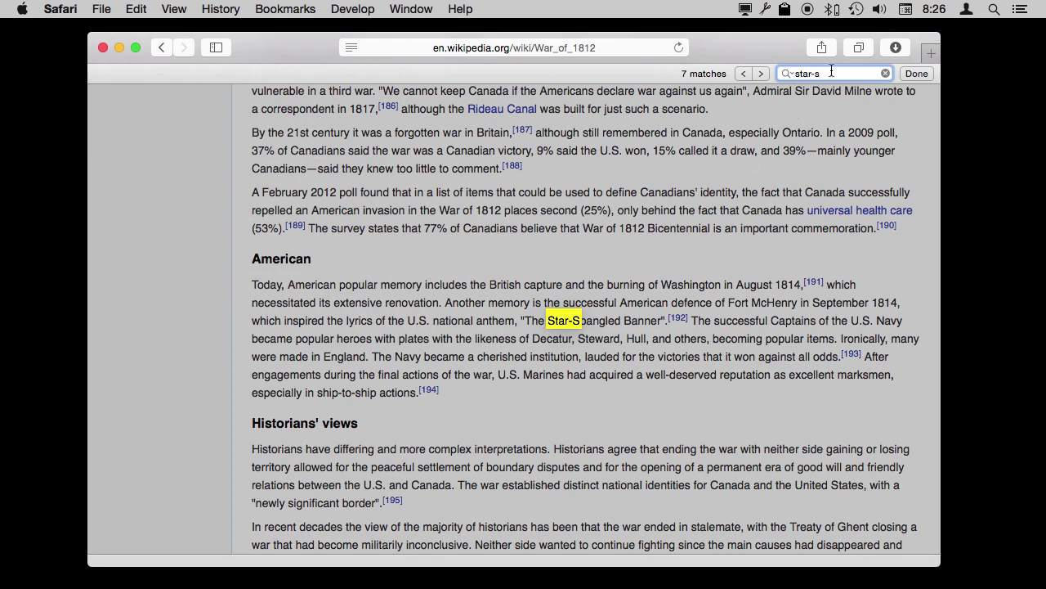
{"action": "key", "text": "super+g"}
{"action": "key", "text": "super+g"}
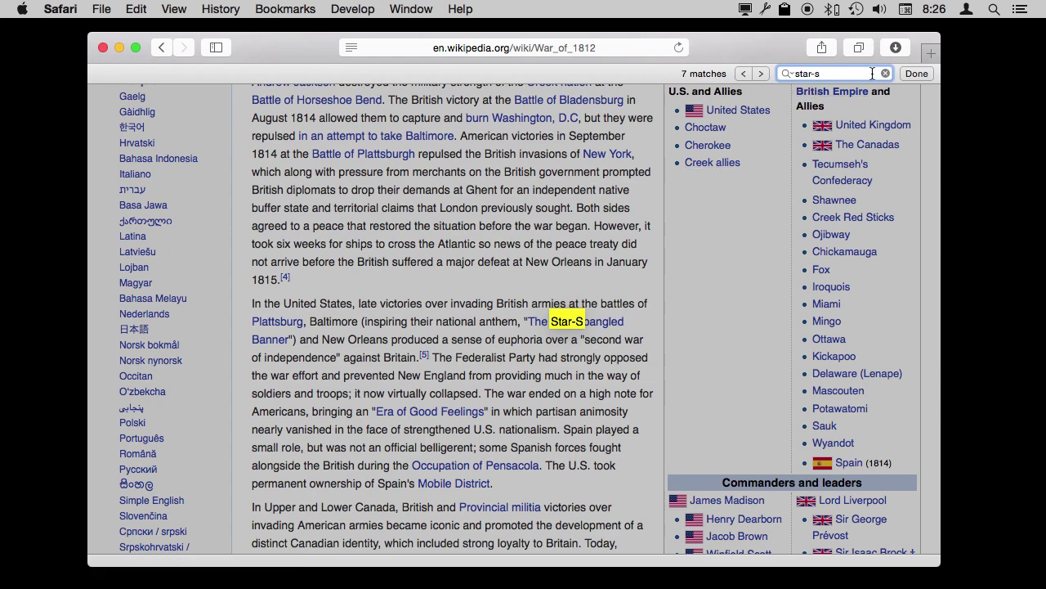
{"action": "key", "text": "Return"}
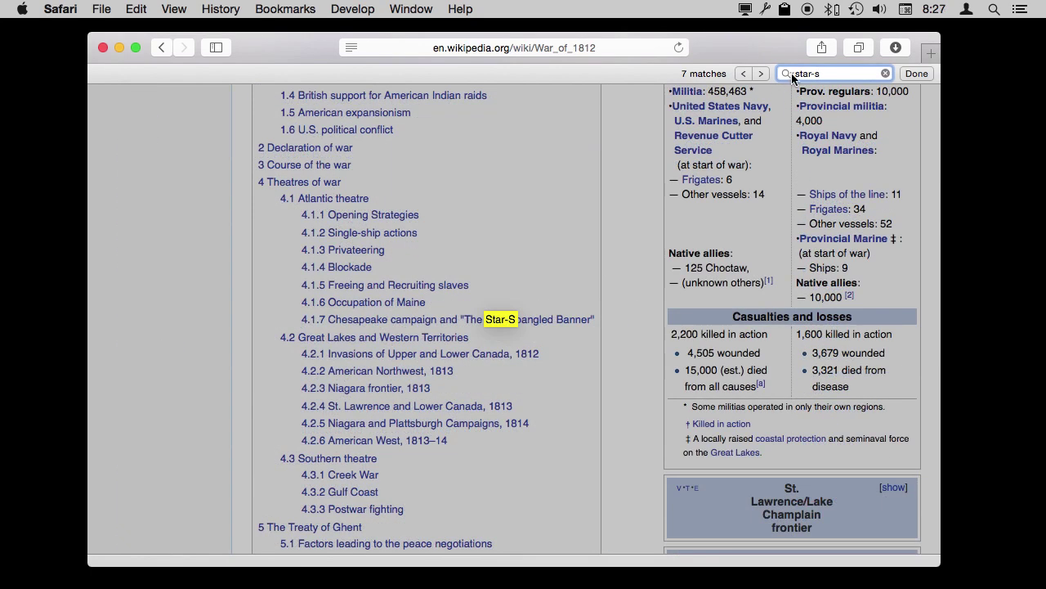
- Open the Find field's magnifier menu to view the match options
{"action": "left_click", "coordinate": [789, 73]}
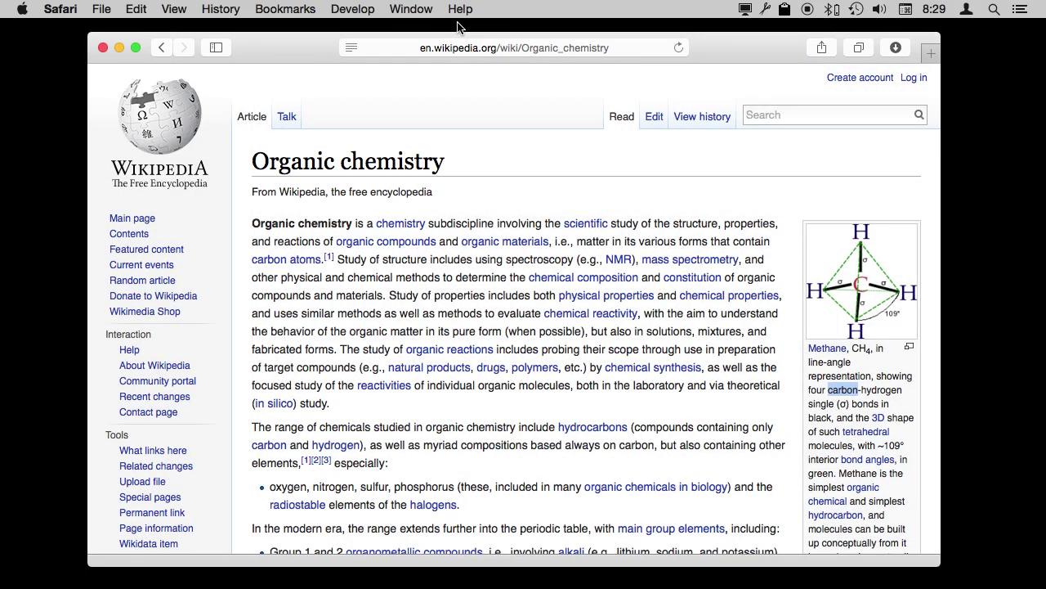
- Search the article for 'carbon' (32 matches) and step through several matches down the page
{"action": "key", "text": "super+f"}
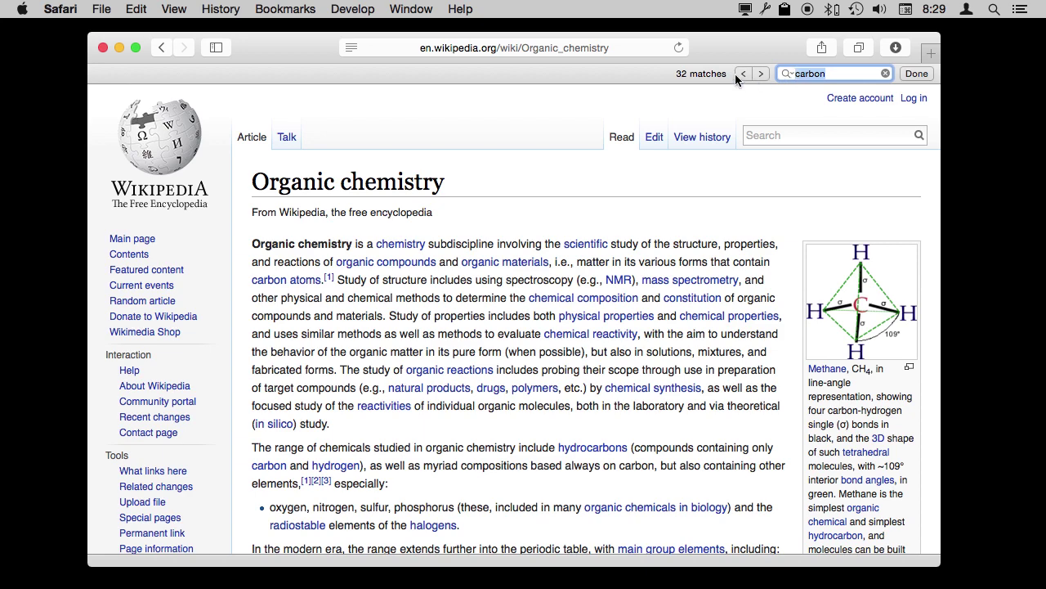
{"action": "left_click", "coordinate": [761, 74]}
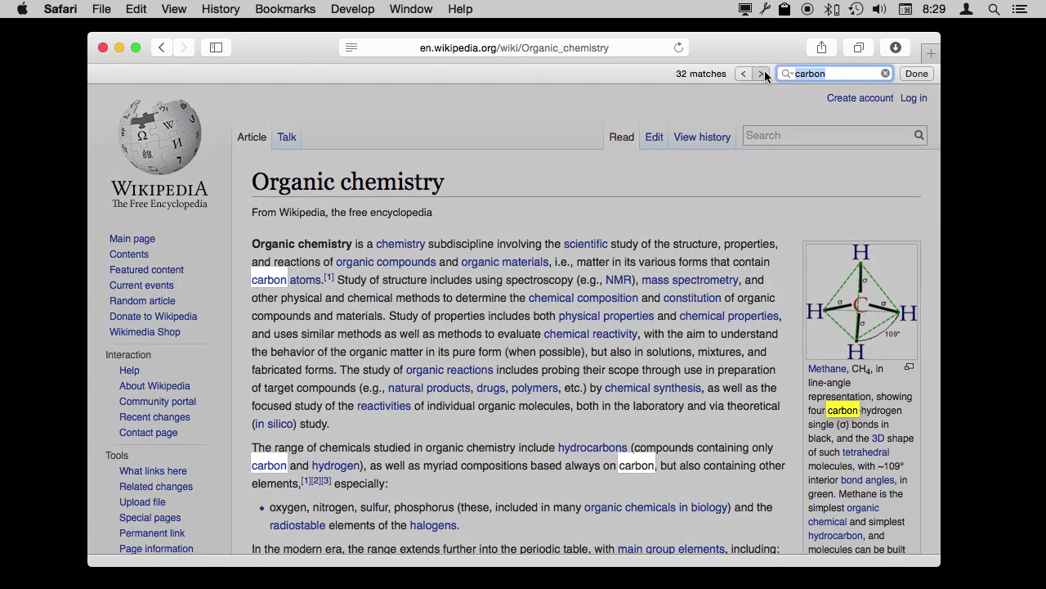
{"action": "left_click", "coordinate": [765, 74]}
{"action": "left_click", "coordinate": [765, 74]}
{"action": "left_click", "coordinate": [765, 74]}
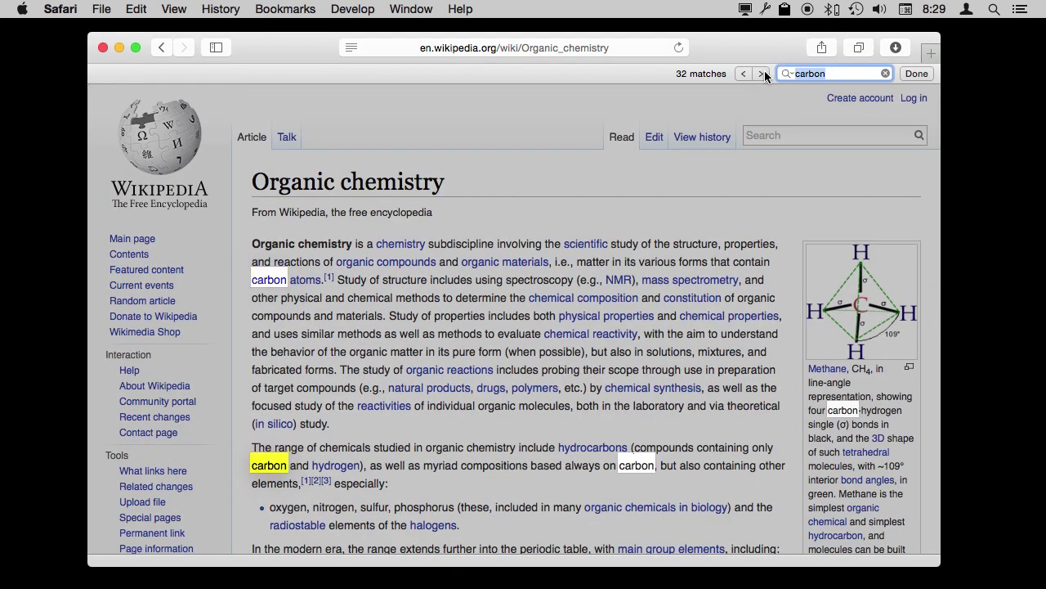
{"action": "left_click", "coordinate": [766, 75]}
{"action": "left_click", "coordinate": [765, 74]}
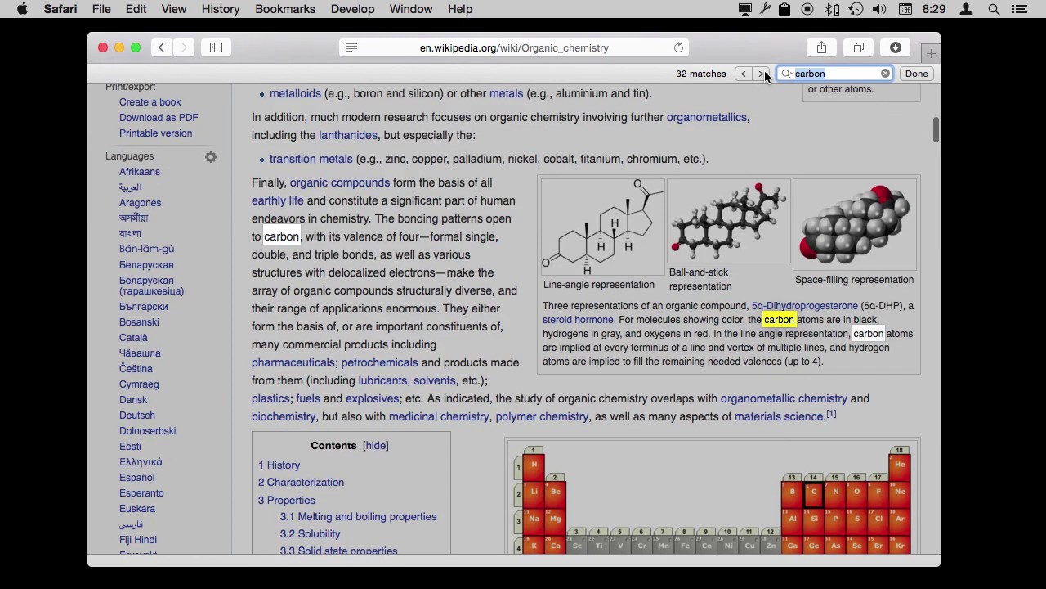
{"action": "left_click", "coordinate": [765, 75]}
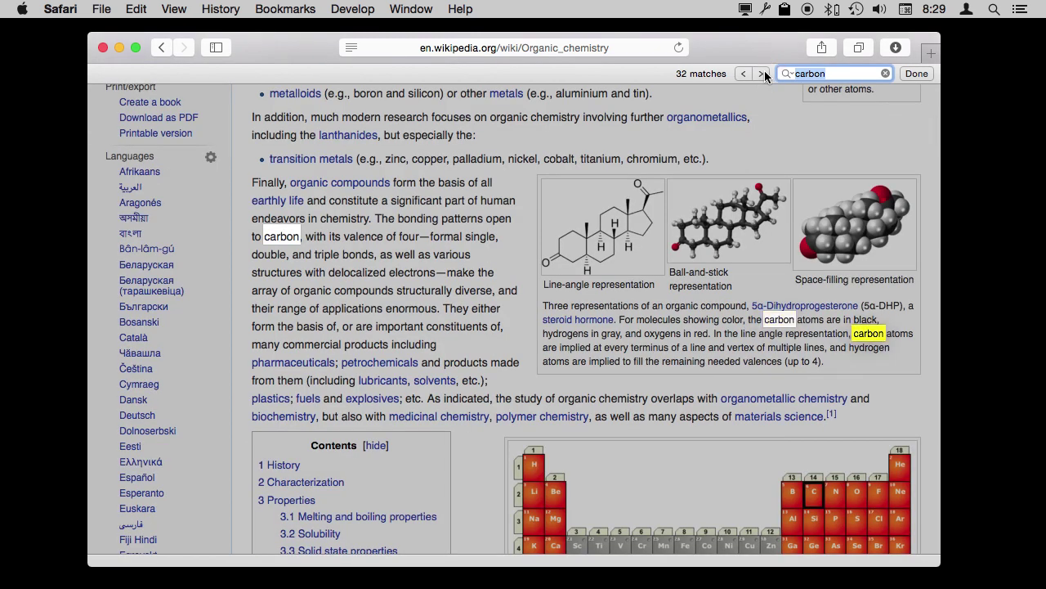
{"action": "left_click", "coordinate": [765, 74]}
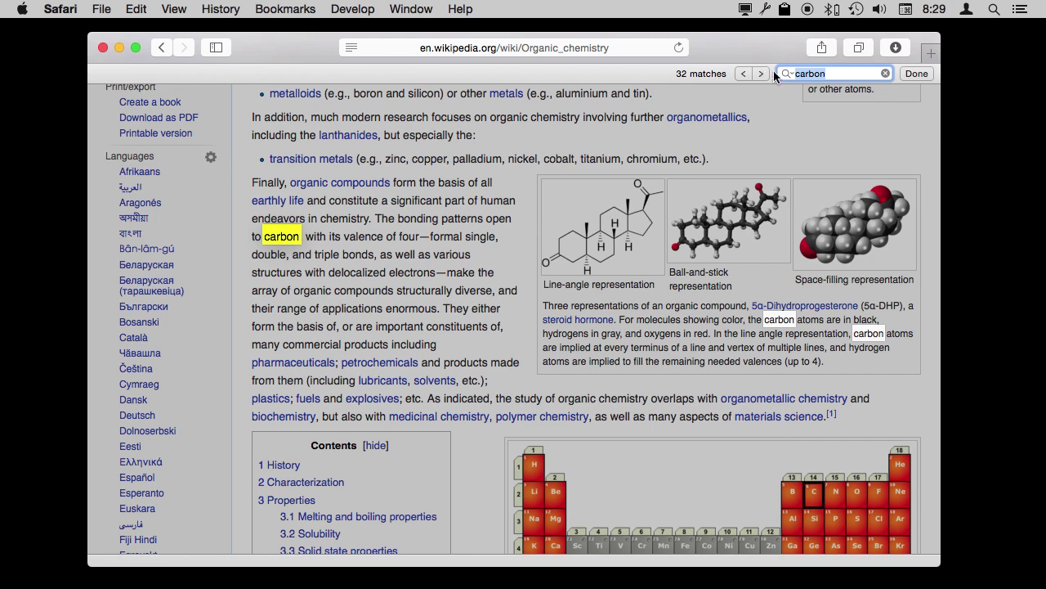
{"action": "left_click", "coordinate": [786, 74]}
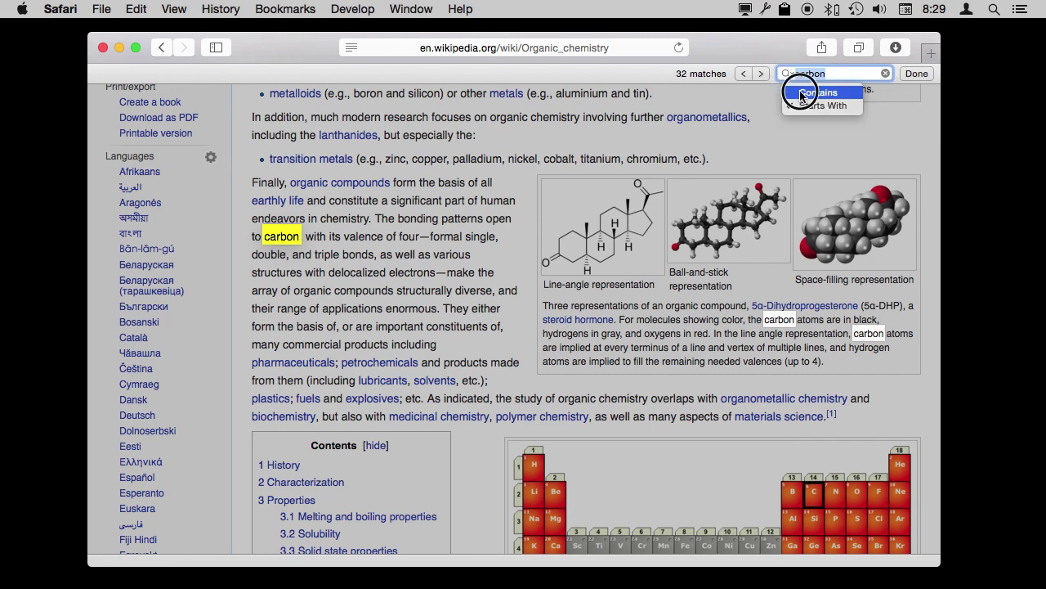
- Switch matching to Contains for 40 carbon matches and step through eight of them
{"action": "left_click", "coordinate": [805, 93]}
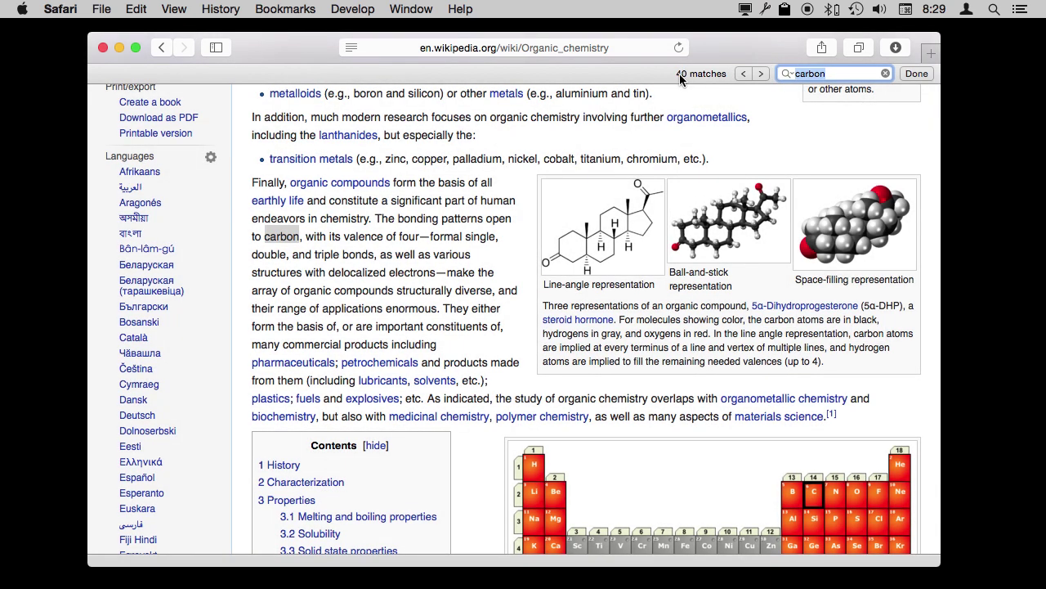
{"action": "left_click", "coordinate": [760, 73]}
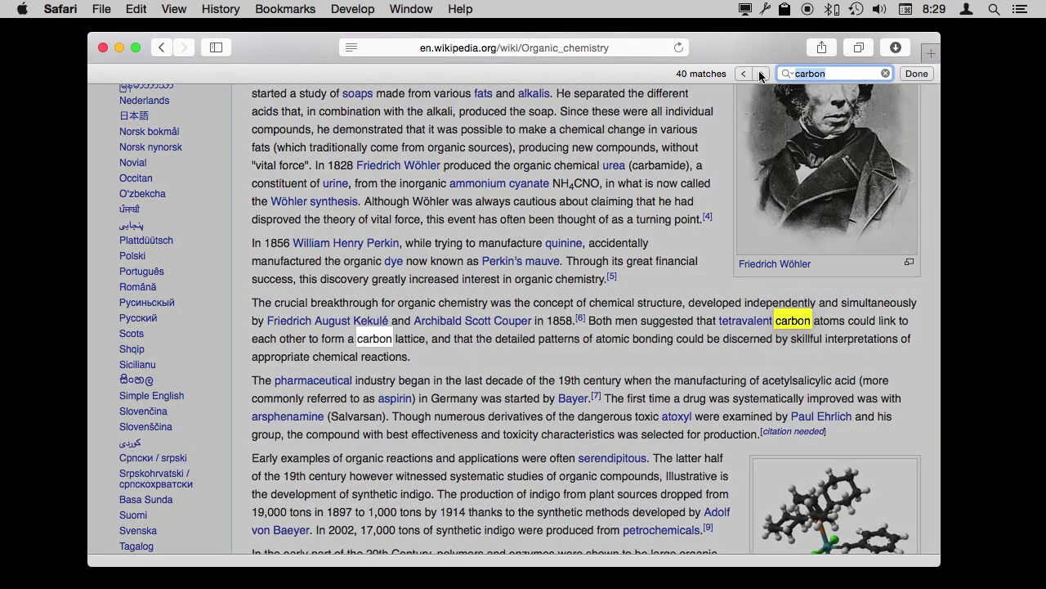
{"action": "left_click", "coordinate": [760, 73]}
{"action": "left_click", "coordinate": [761, 73]}
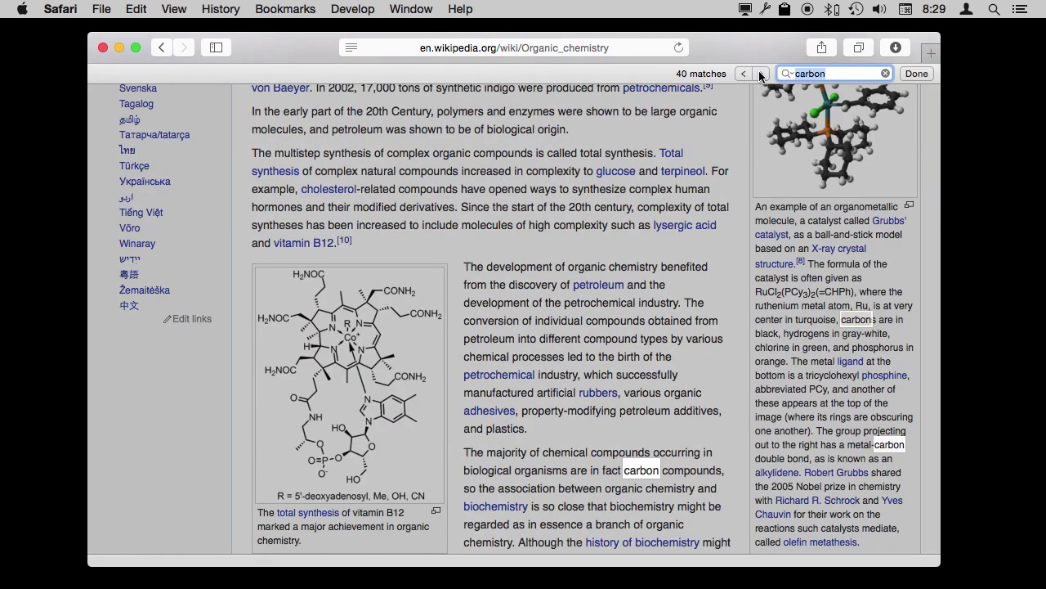
{"action": "left_click", "coordinate": [760, 74]}
{"action": "left_click", "coordinate": [760, 74]}
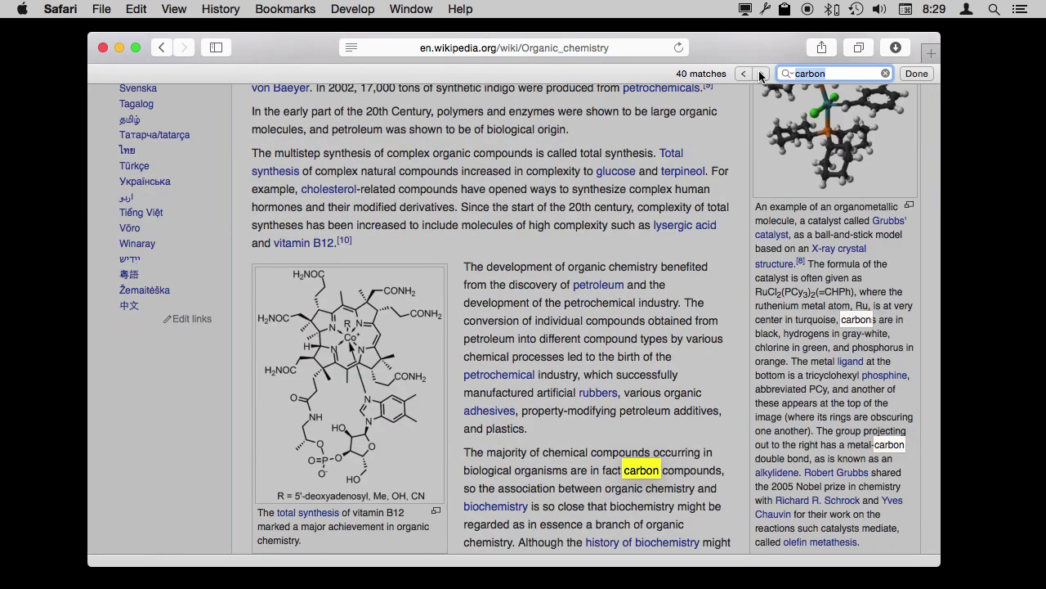
{"action": "left_click", "coordinate": [760, 73]}
{"action": "left_click", "coordinate": [761, 74]}
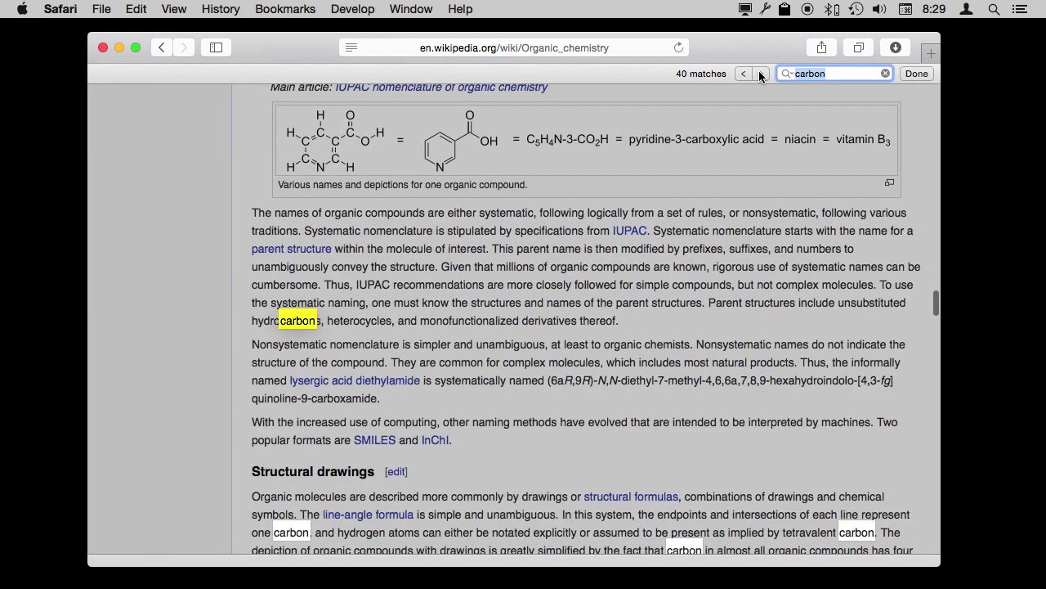
{"action": "left_click", "coordinate": [760, 74]}
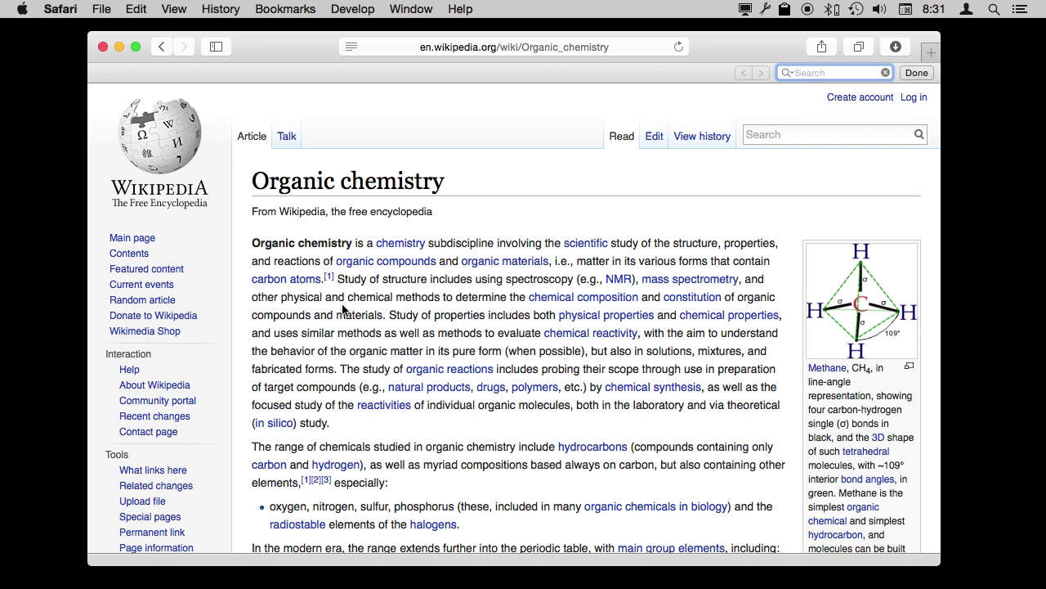
- Select 'reactions' in the first paragraph and search the page for it with Cmd-E
{"action": "left_click", "coordinate": [291, 266]}
{"action": "double_click", "coordinate": [291, 264]}
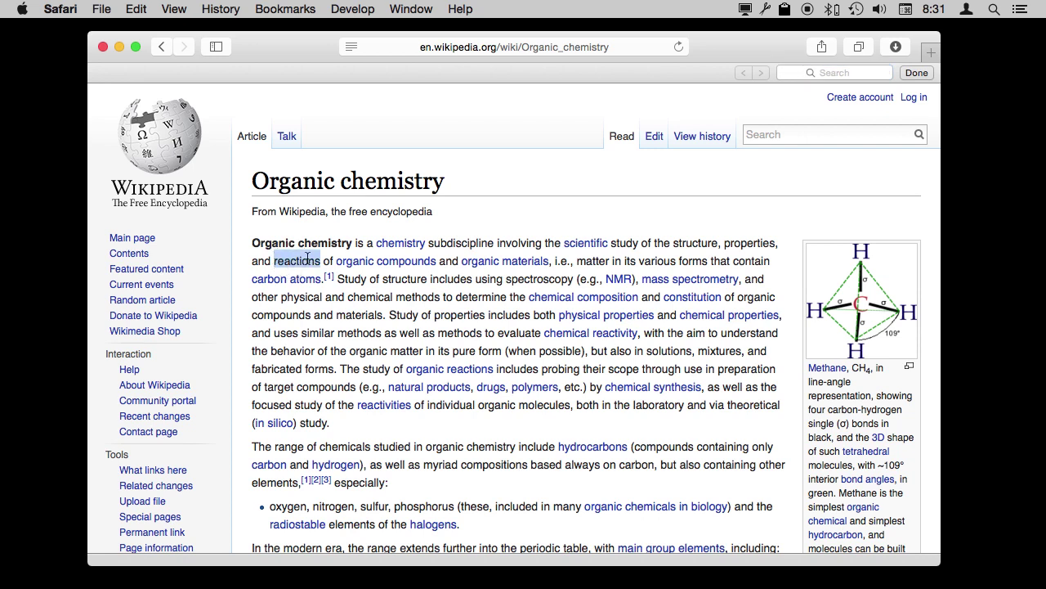
{"action": "left_click", "coordinate": [139, 9]}
{"action": "mouse_move", "coordinate": [173, 199]}
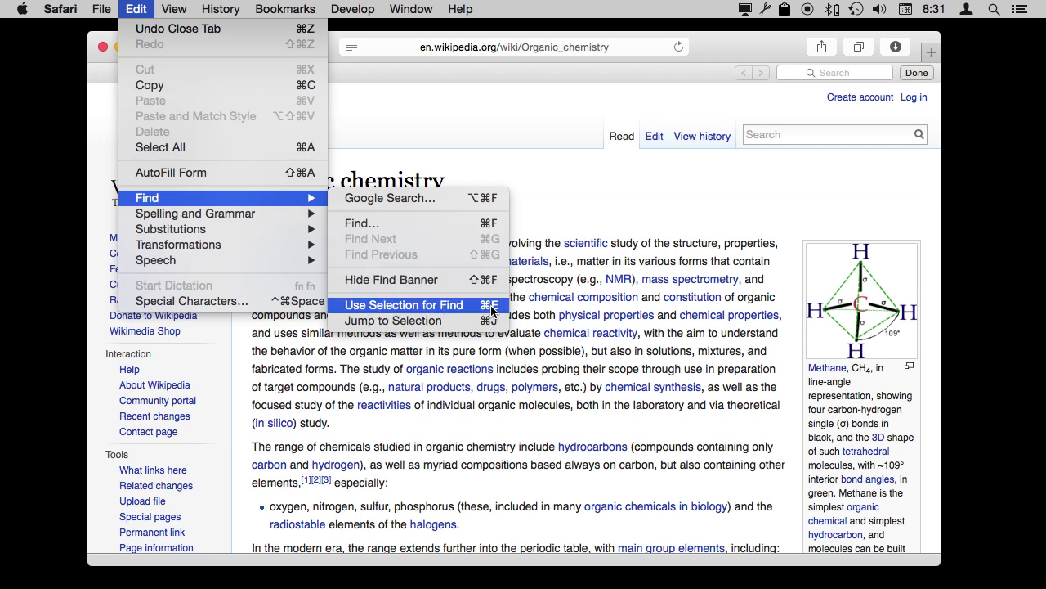
{"action": "left_click", "coordinate": [322, 333]}
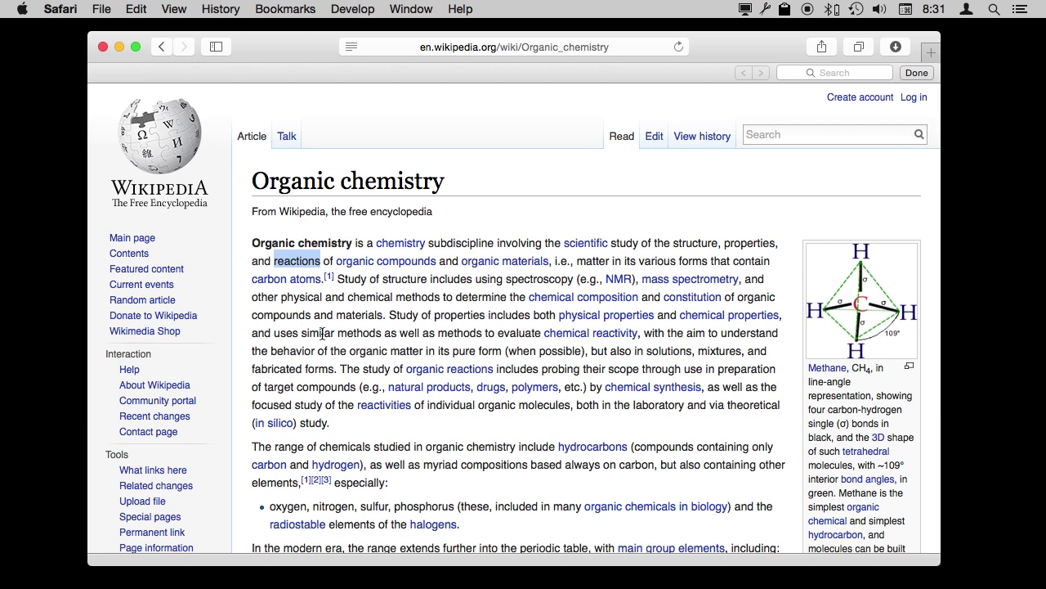
{"action": "key", "text": "super+e"}
- Step through the next three of the 24 'reactions' matches
{"action": "left_click", "coordinate": [760, 72]}
{"action": "left_click", "coordinate": [759, 72]}
{"action": "left_click", "coordinate": [760, 73]}
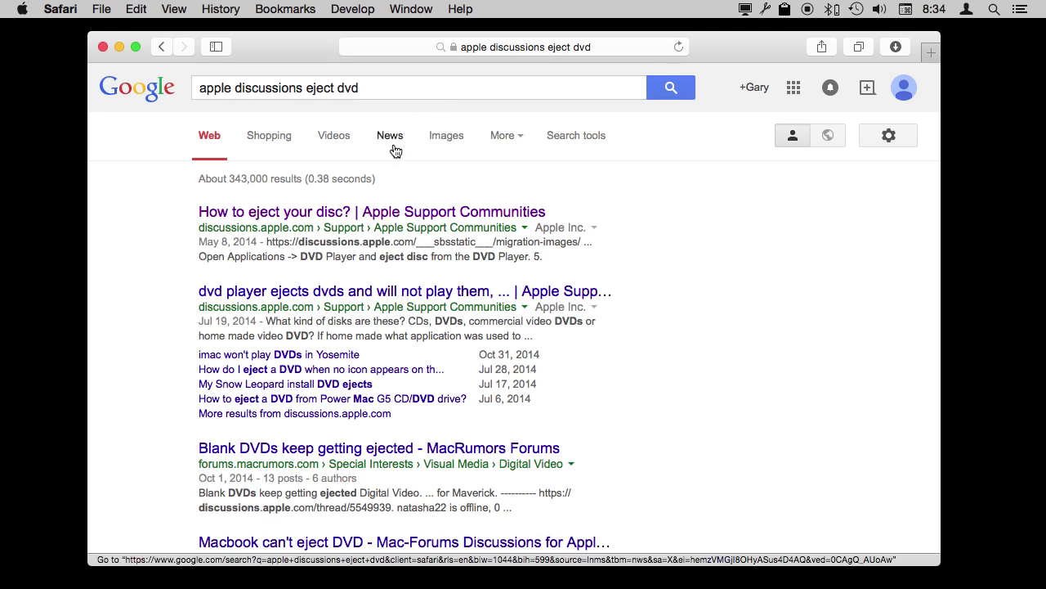
- Open the first Google result, Apple Support Communities' 'How to eject your disc?'
{"action": "left_click", "coordinate": [288, 214]}
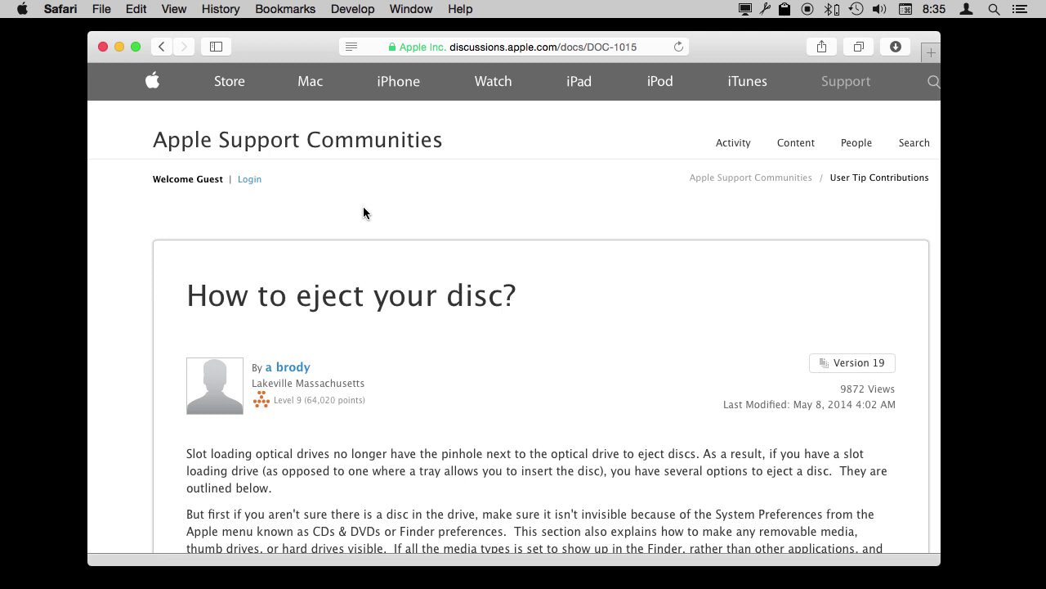
- Search the eject-disc article for 'terminal' to reach its 2 matches in step 6's drutil eject instructions
{"action": "key", "text": "cmd+f"}
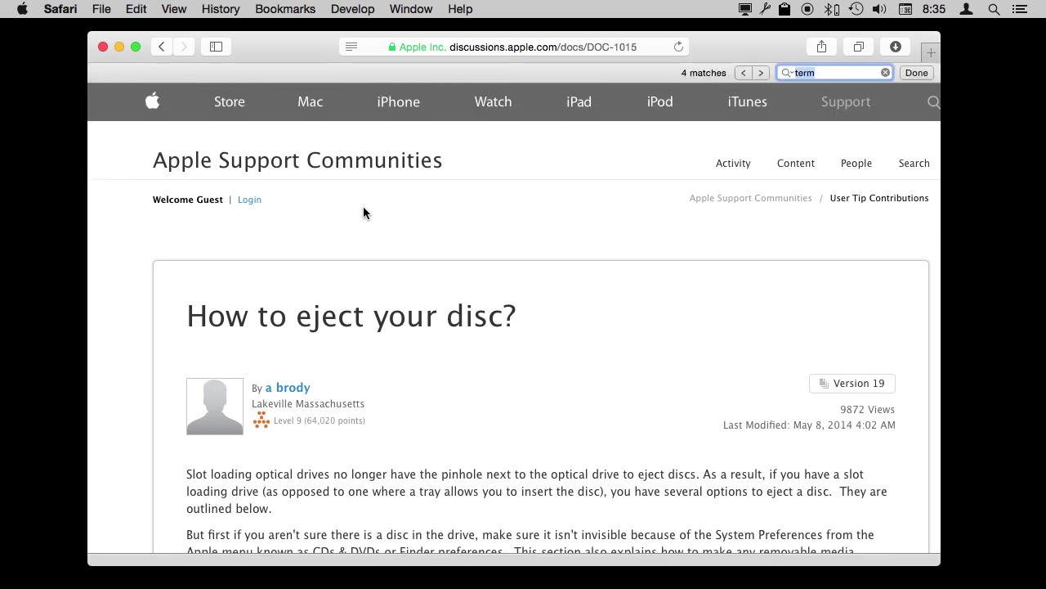
{"action": "type", "text": "terminal"}
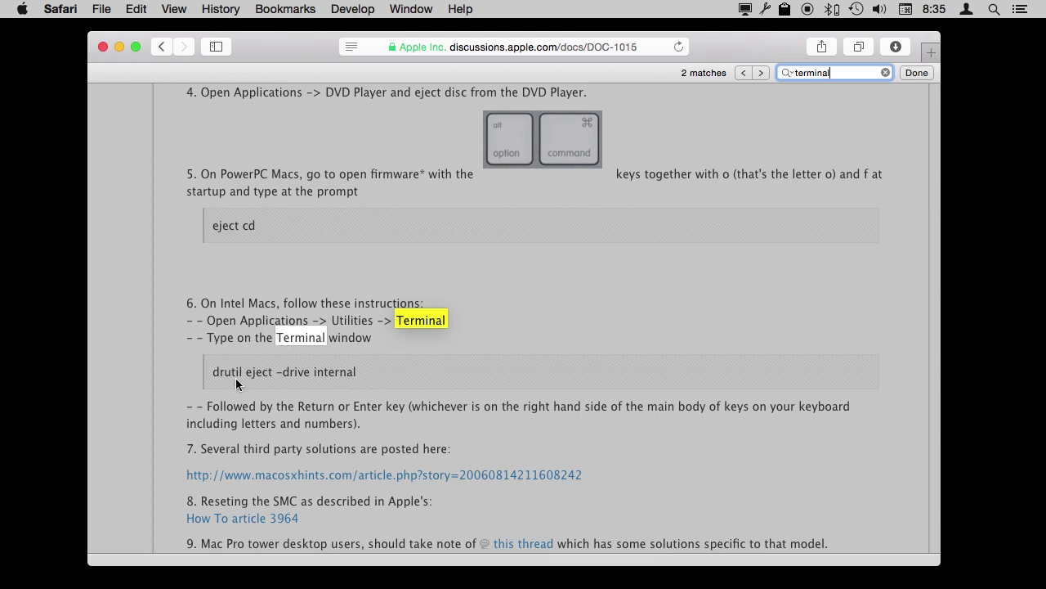
{"action": "scroll", "coordinate": [291, 344], "scroll_direction": "down", "scroll_amount": 1}
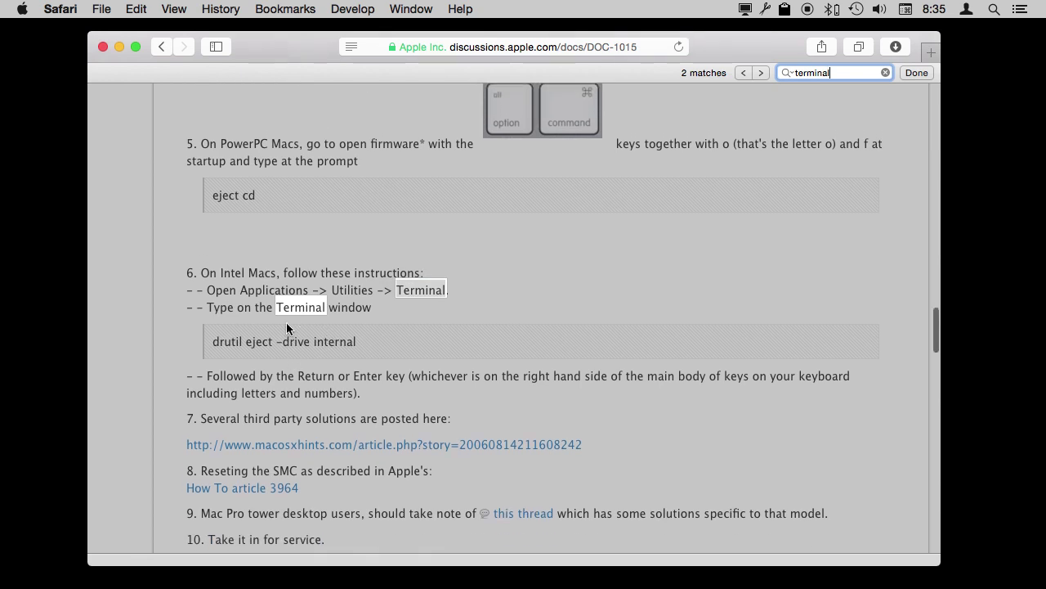